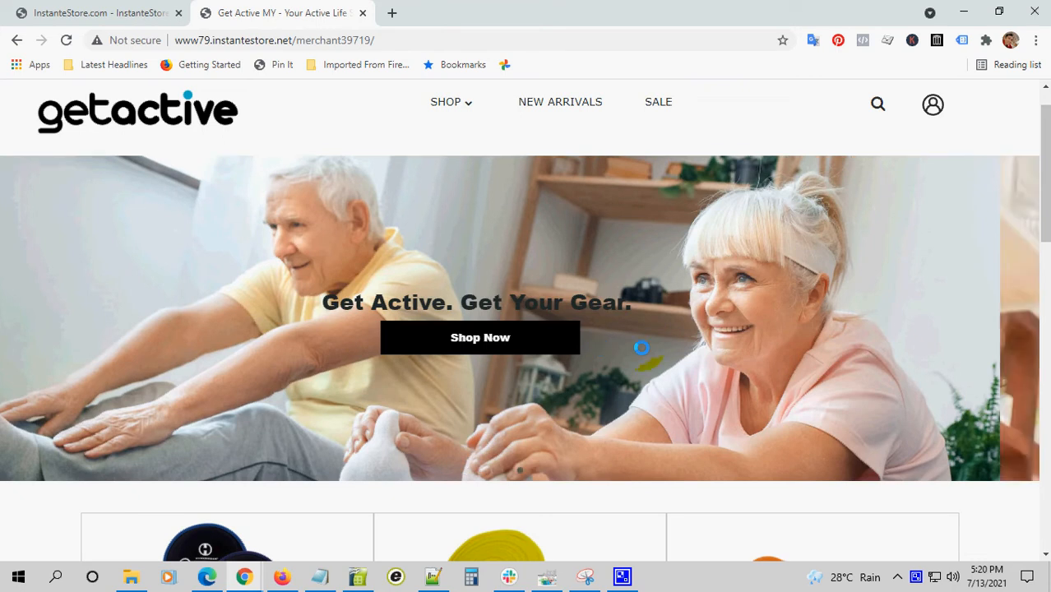
Step: Open the store view from the admin panel, enter layout design mode and open the homepage slider for editing
click(641, 347)
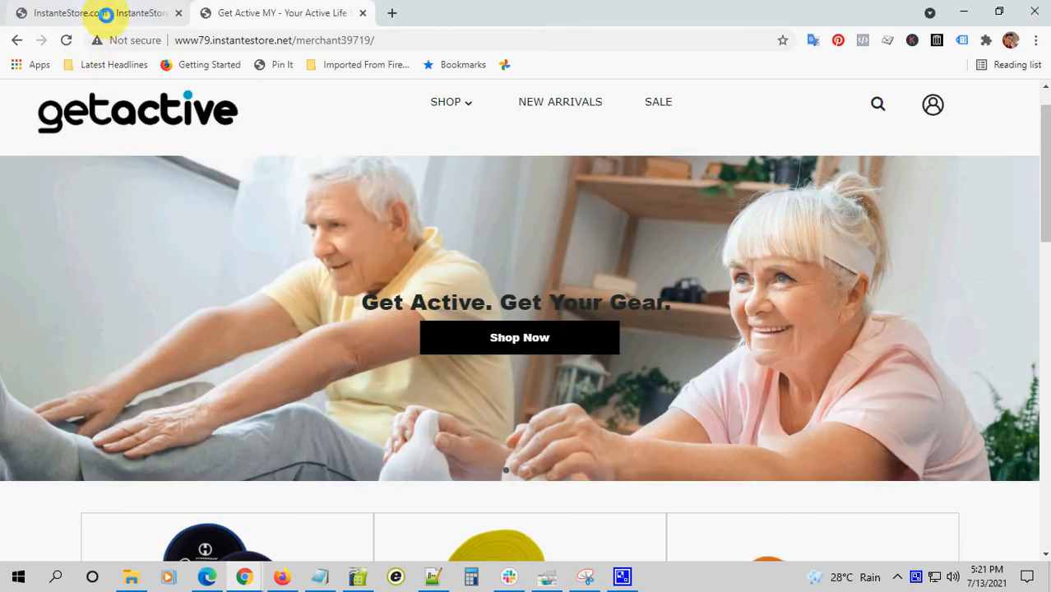
click(103, 12)
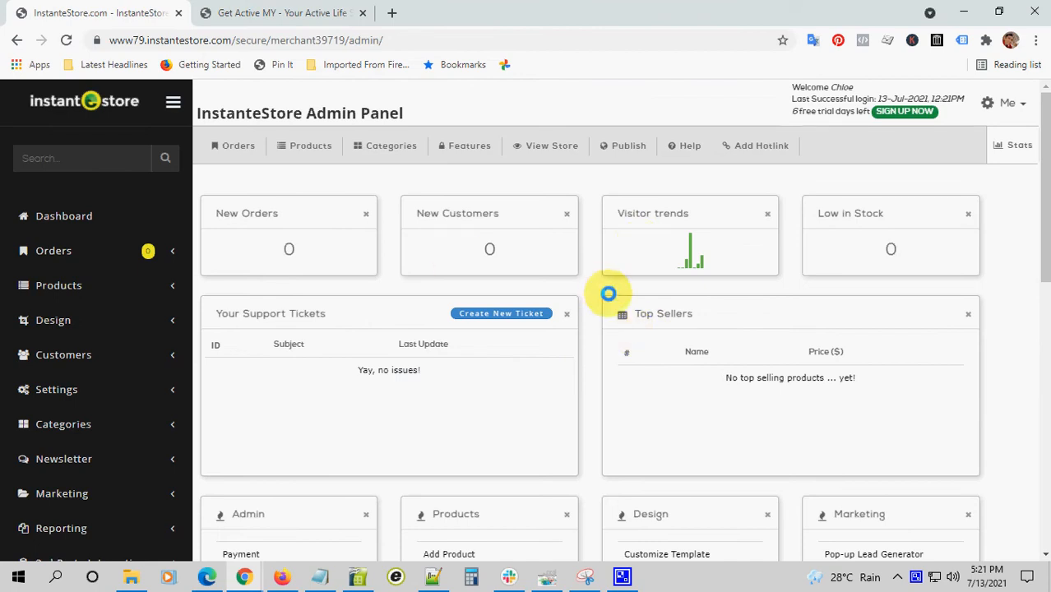
click(548, 144)
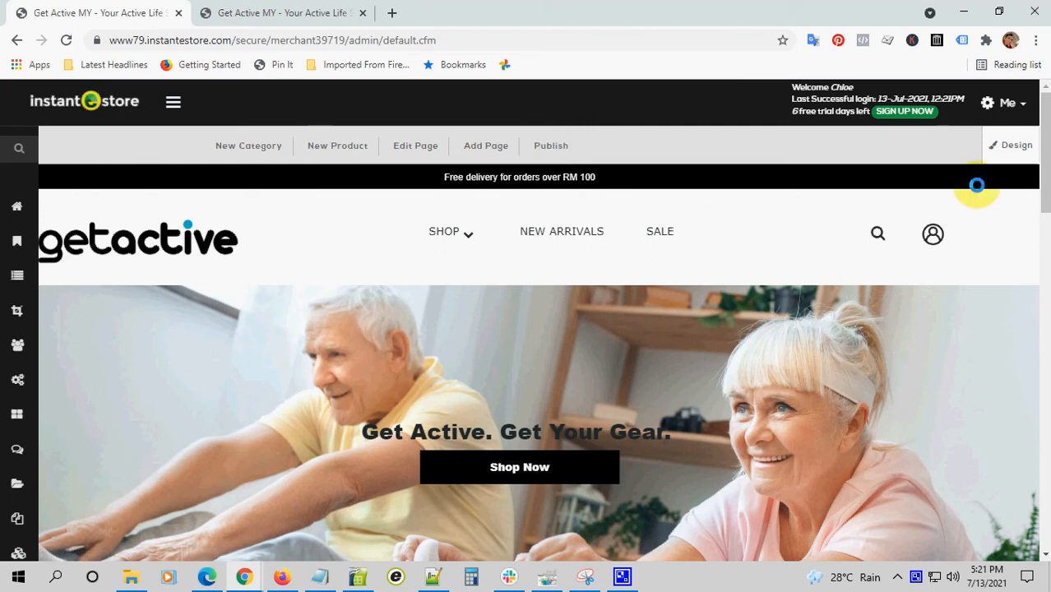
click(1018, 143)
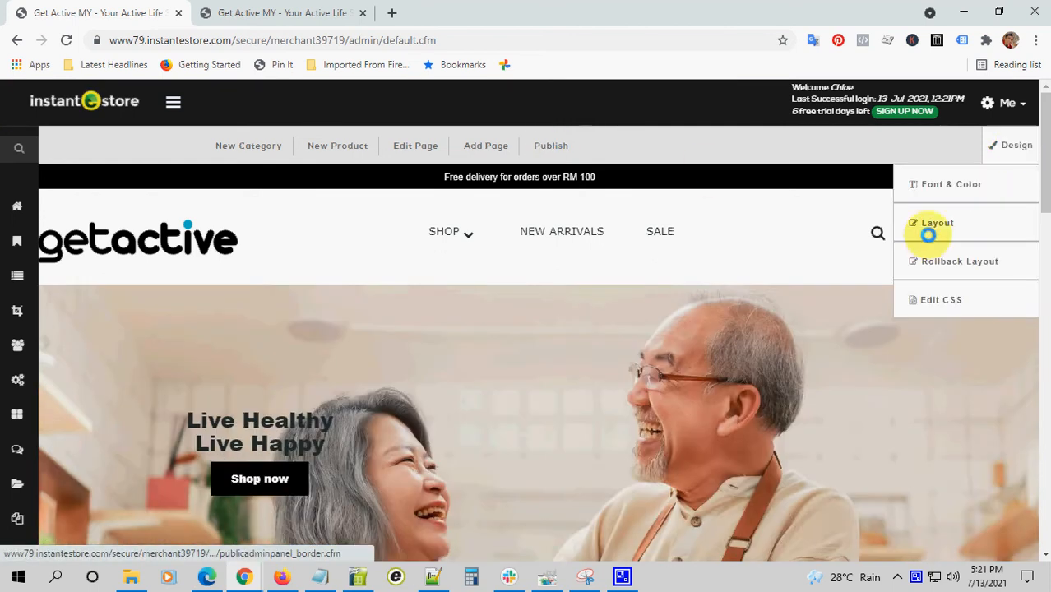
click(937, 222)
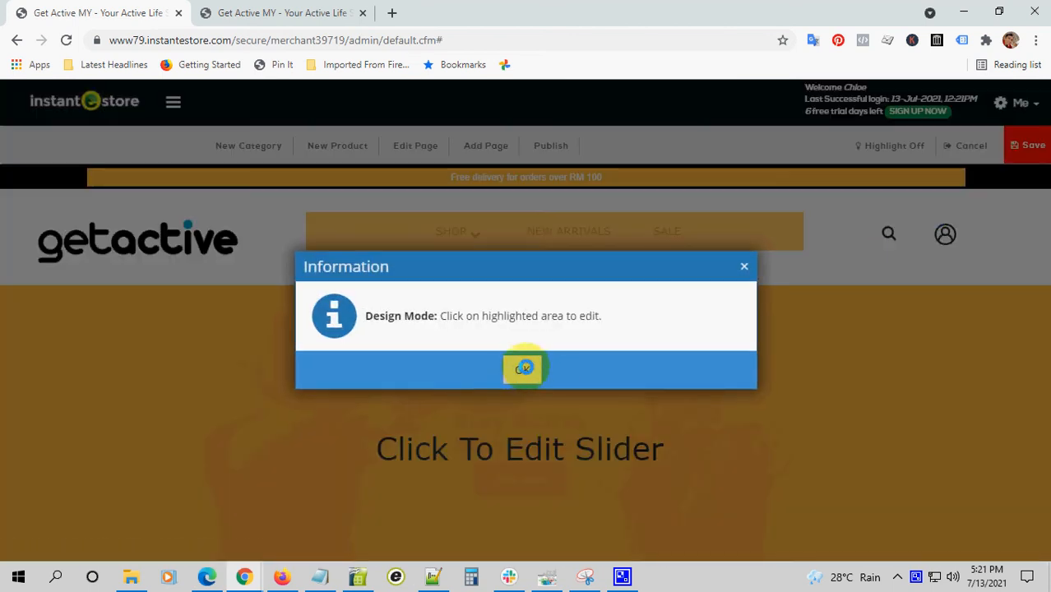
click(521, 363)
scroll(664, 362, down, 1)
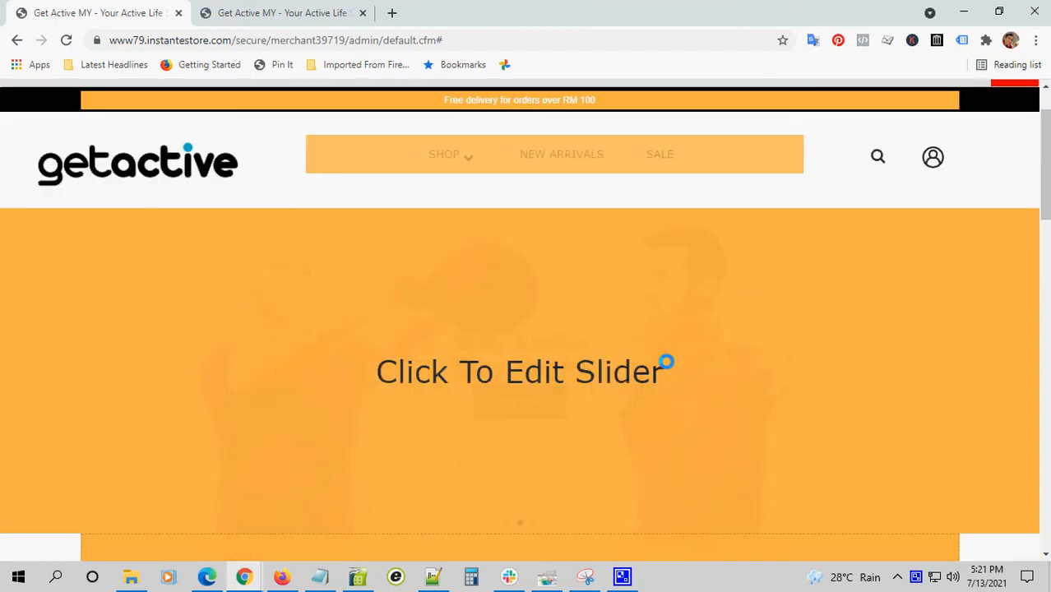
click(525, 372)
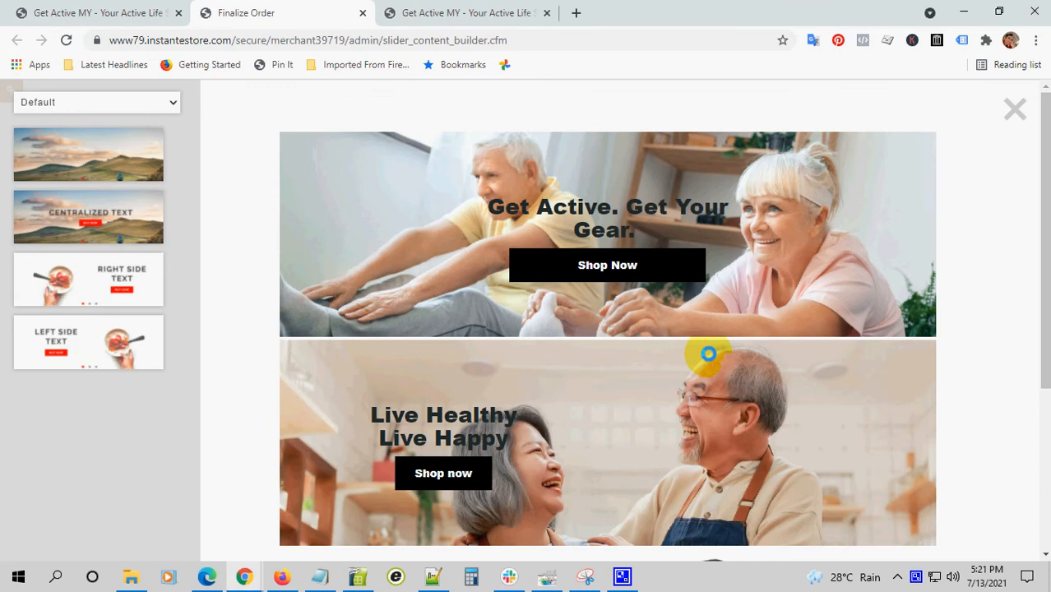
Step: Add a new slide with the left side text layout above the existing slides
scroll(779, 263, down, 3)
scroll(765, 269, up, 3)
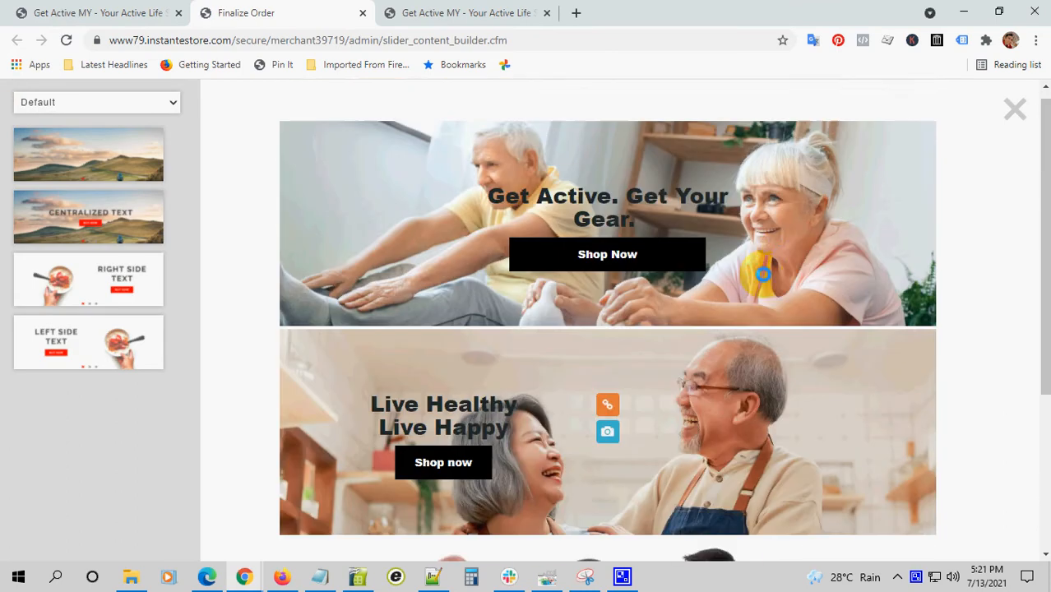
scroll(791, 287, down, 3)
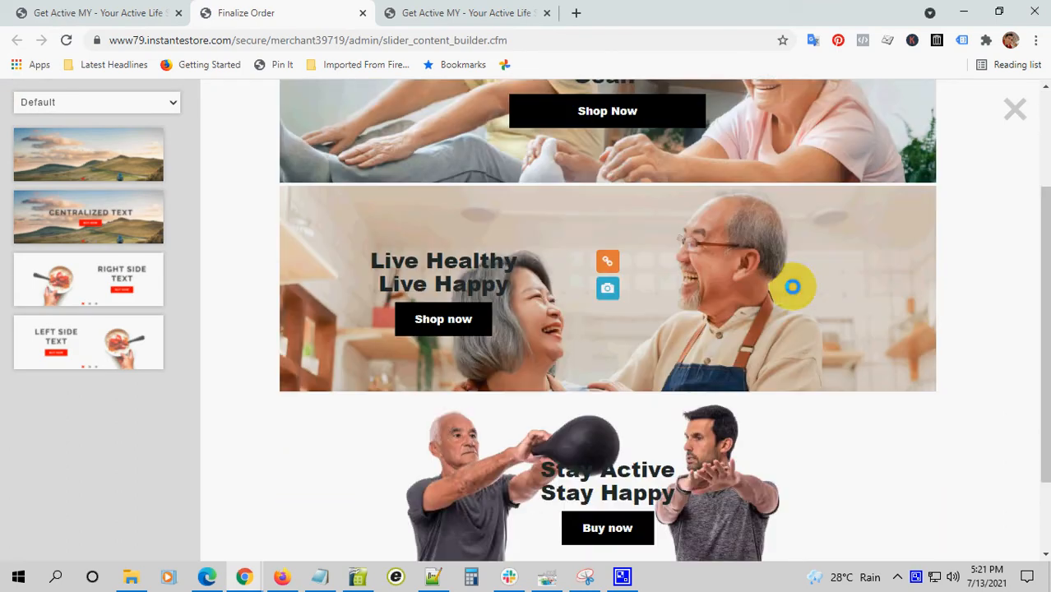
scroll(791, 287, up, 3)
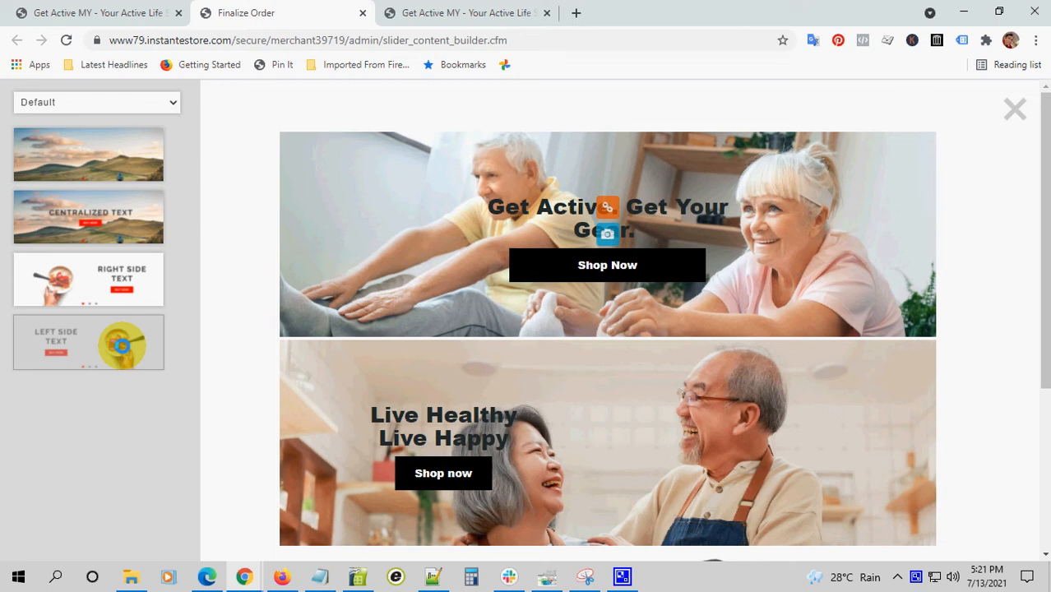
drag(122, 345, 378, 182)
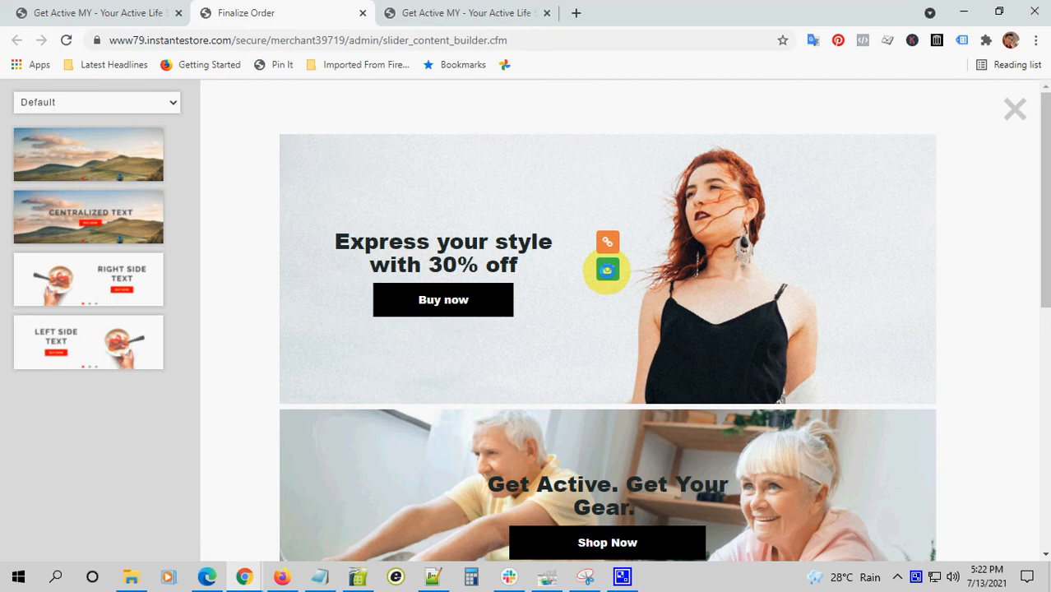
Step: Replace the new slide's placeholder image with 1920-Stay-Stable-Stay-Safe-v2.jpg from the imagesandtext folder
click(607, 270)
click(535, 360)
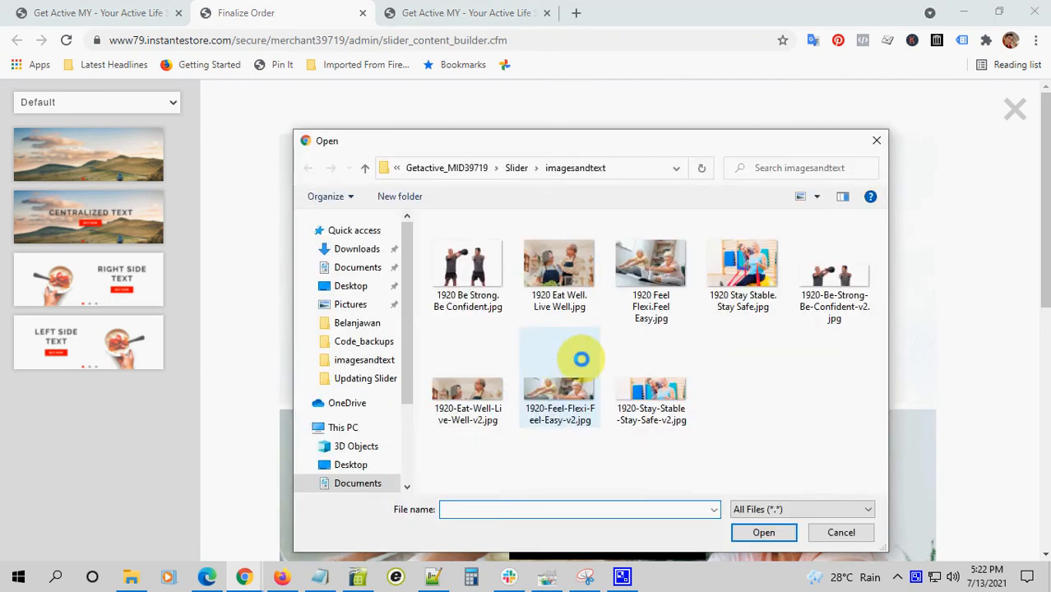
click(663, 387)
double_click(664, 387)
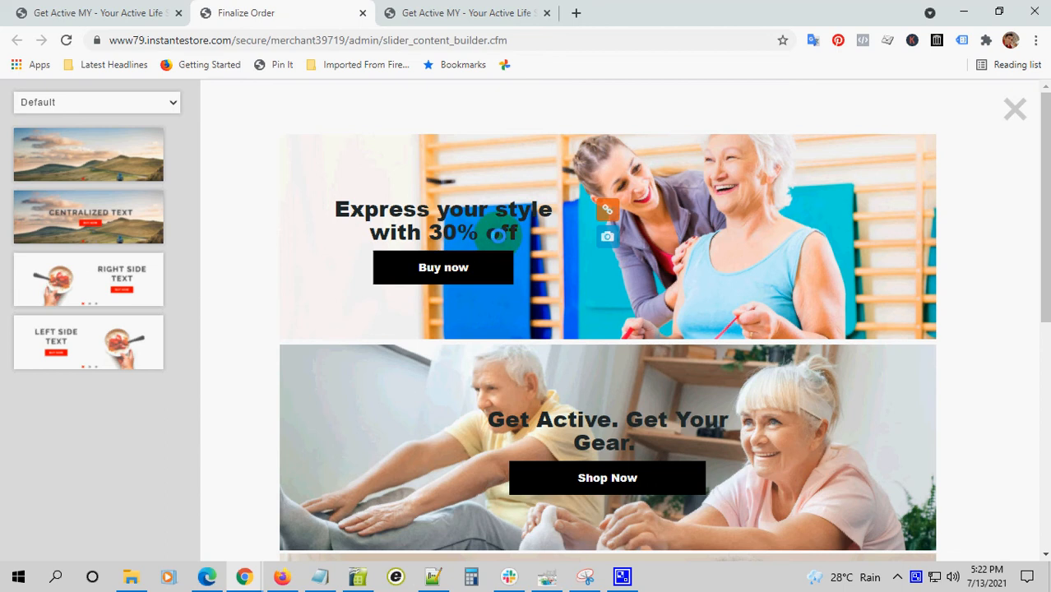
Step: Replace the new slide's heading with "Be Active Be Strong", using the text from the Notepad file
click(320, 576)
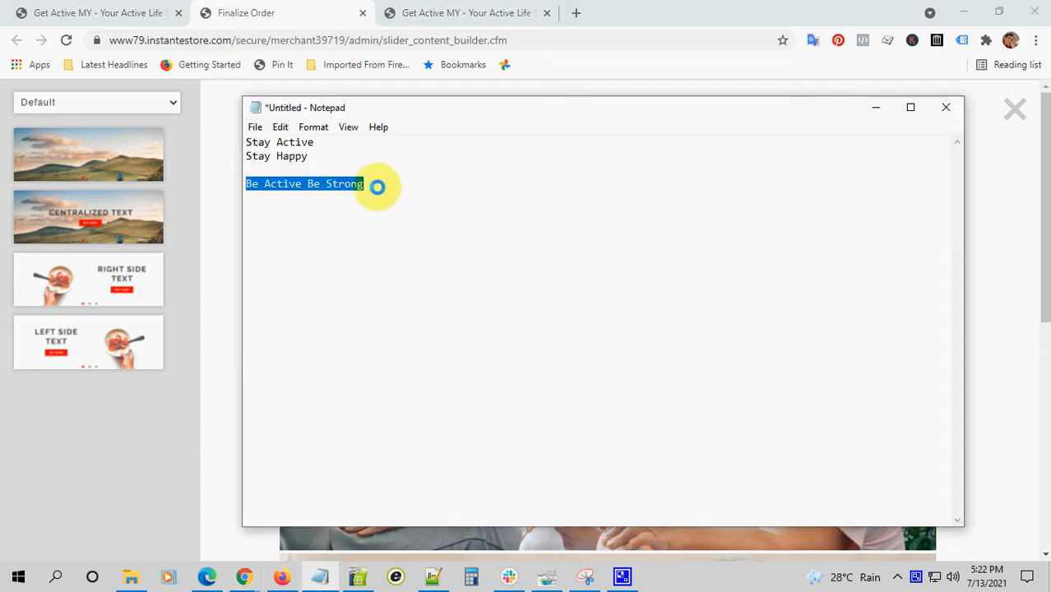
click(219, 226)
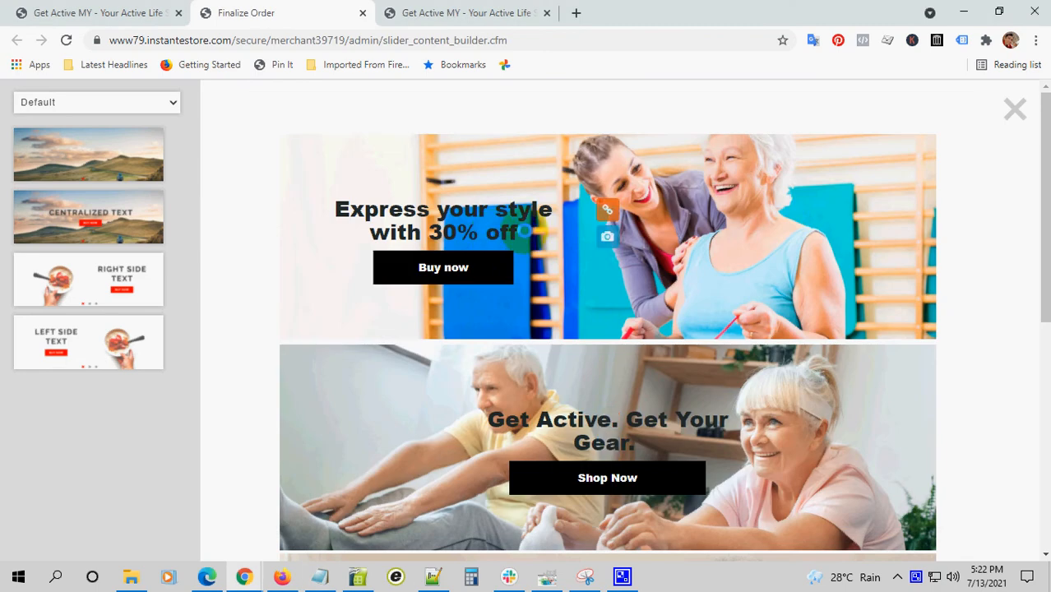
drag(524, 233, 347, 207)
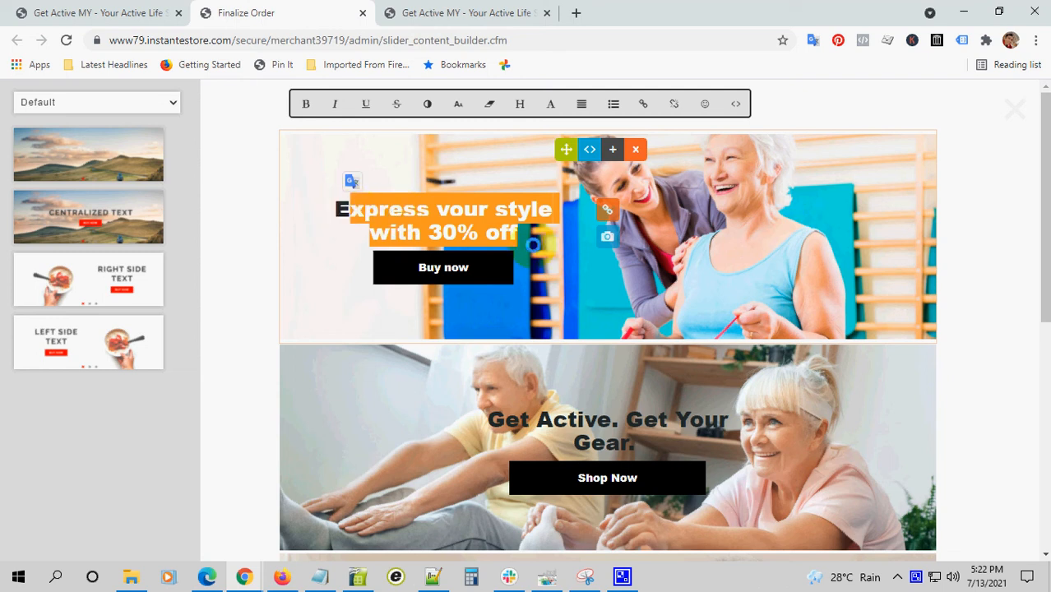
text(Be Active Be Strong)
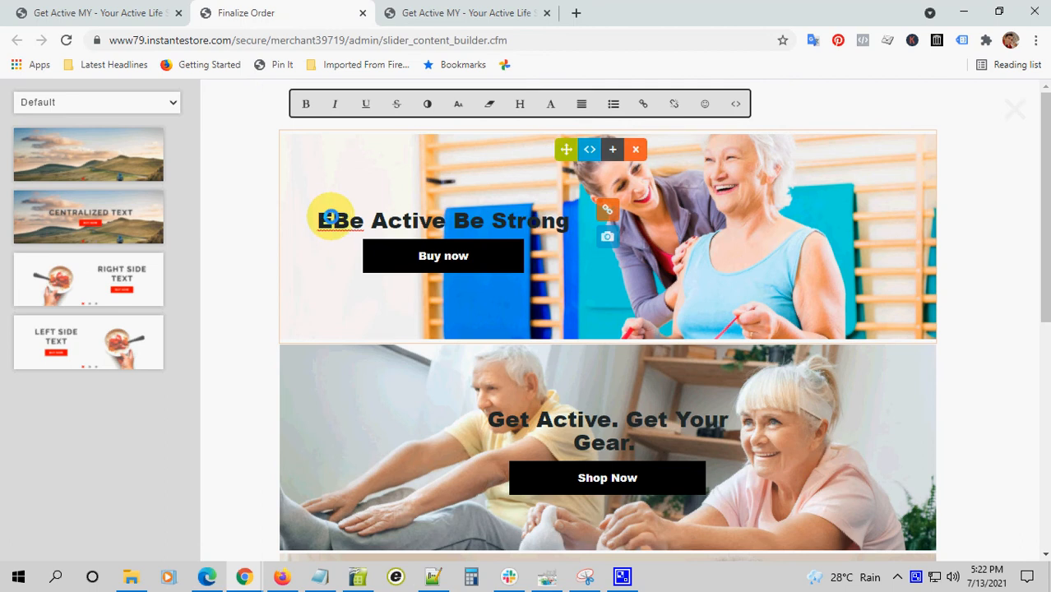
key(BackSpace)
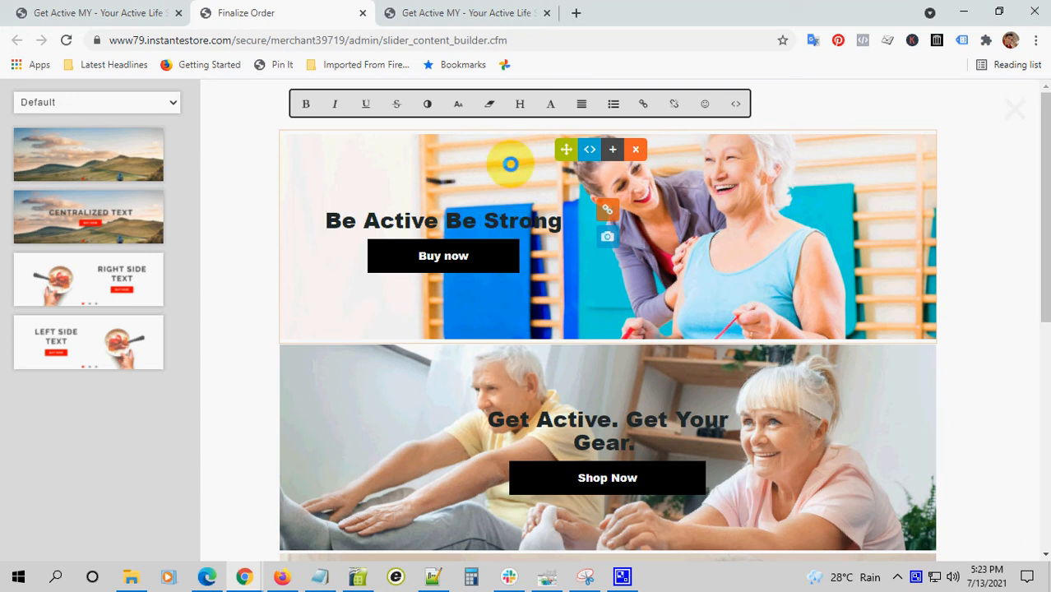
Step: Open the Resistant Band - Light (Orange) product page in the storefront and copy its page file name, pd-resistant-band---light-orange.cfm, from the address
click(475, 11)
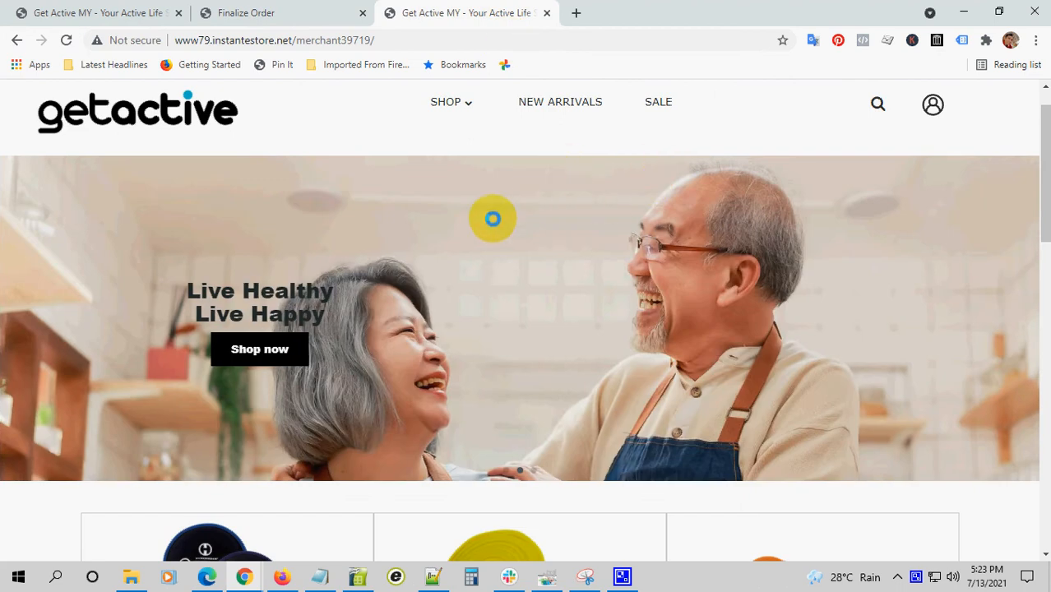
scroll(490, 224, down, 1)
scroll(491, 225, up, 1)
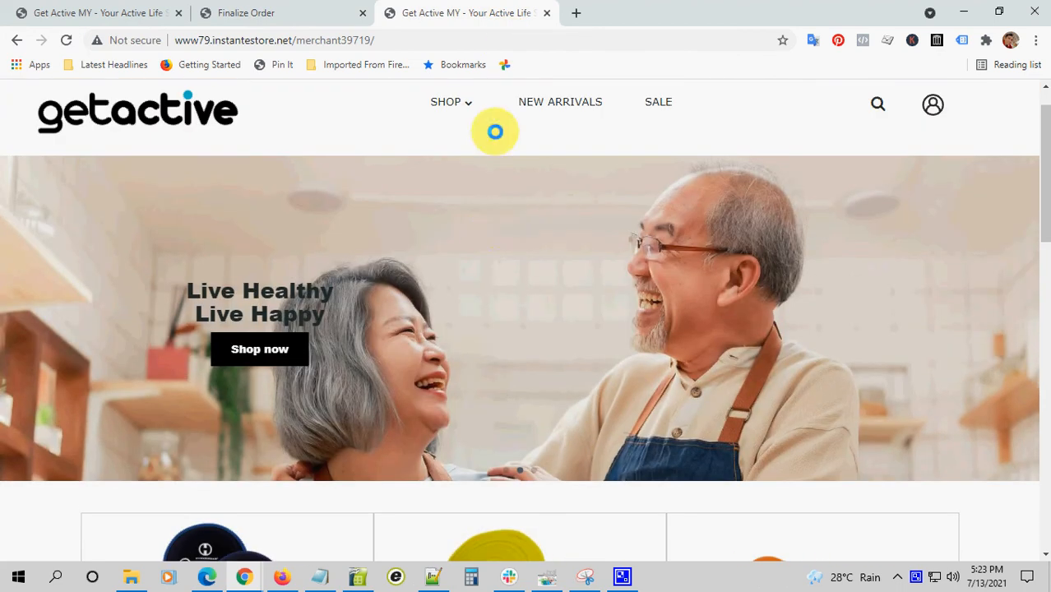
scroll(786, 469, down, 3)
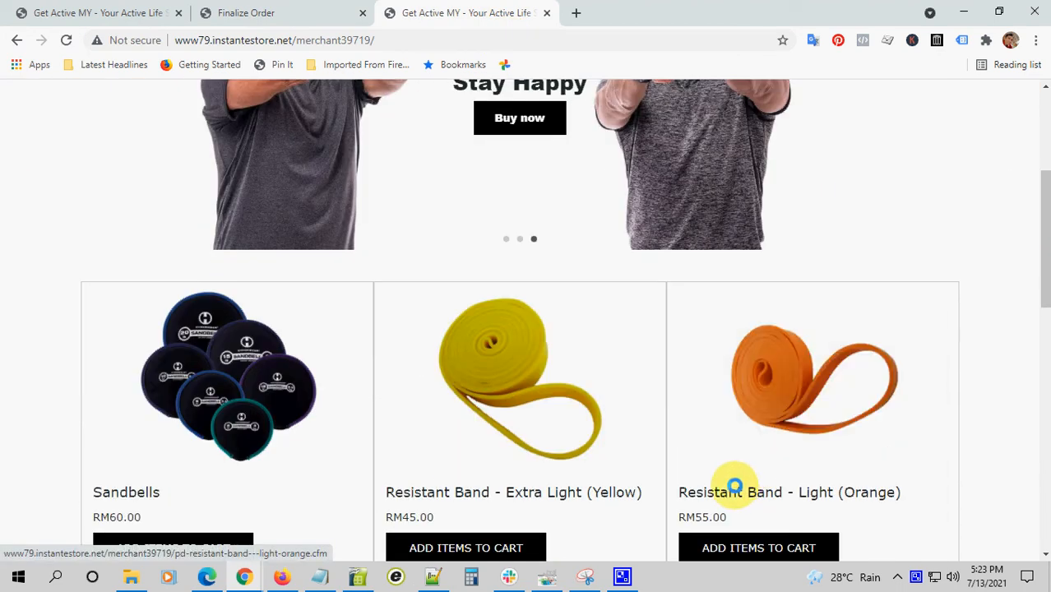
click(734, 489)
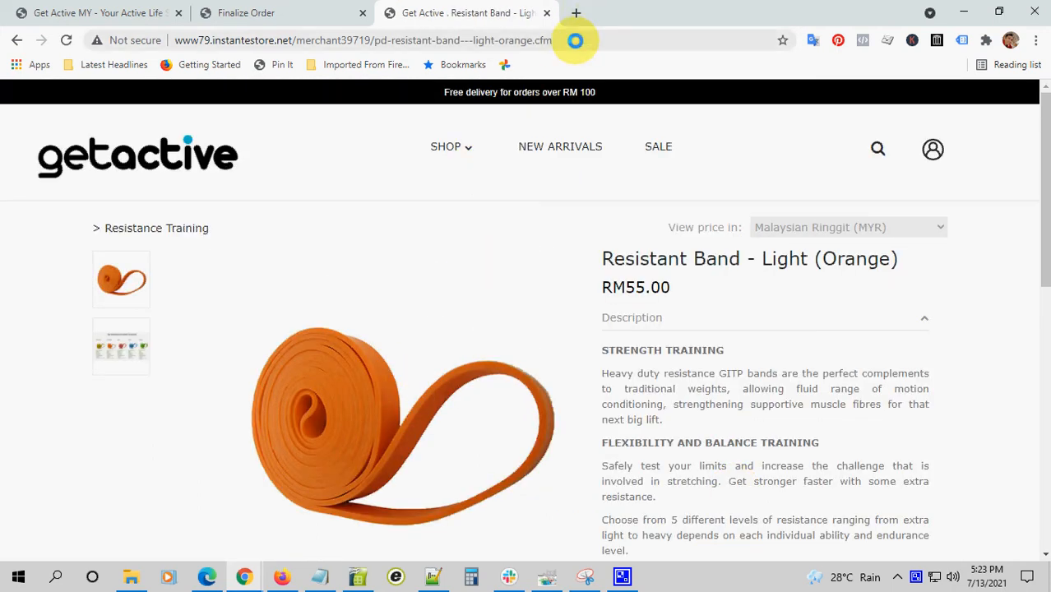
click(575, 40)
drag(574, 40, 380, 40)
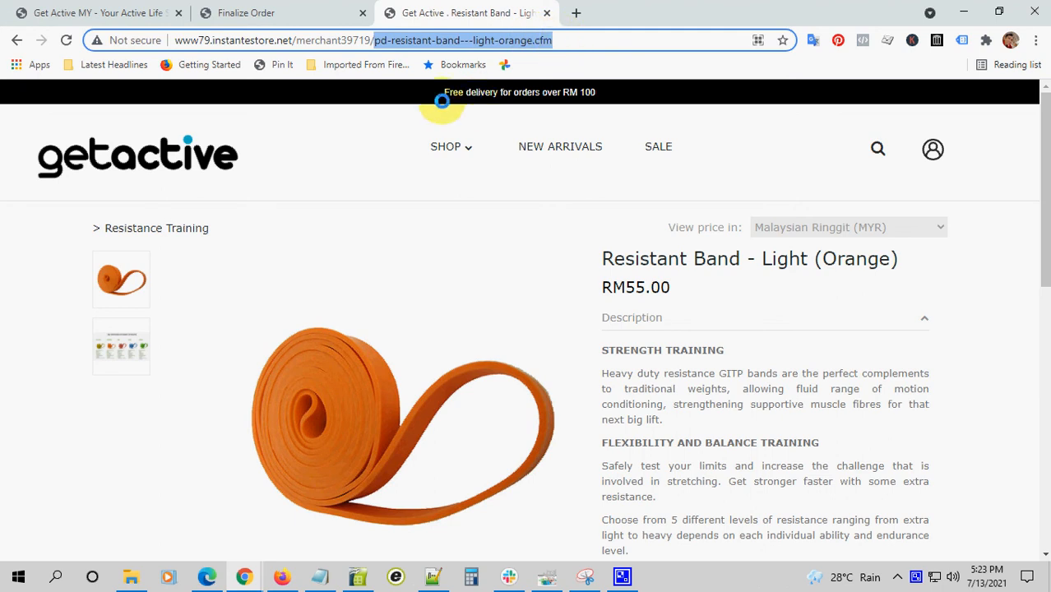
Step: Set the link of the "Be Active Be Strong" slide's Buy now button to pd-resistant-band---light-orange.cfm in the slider editor
click(136, 14)
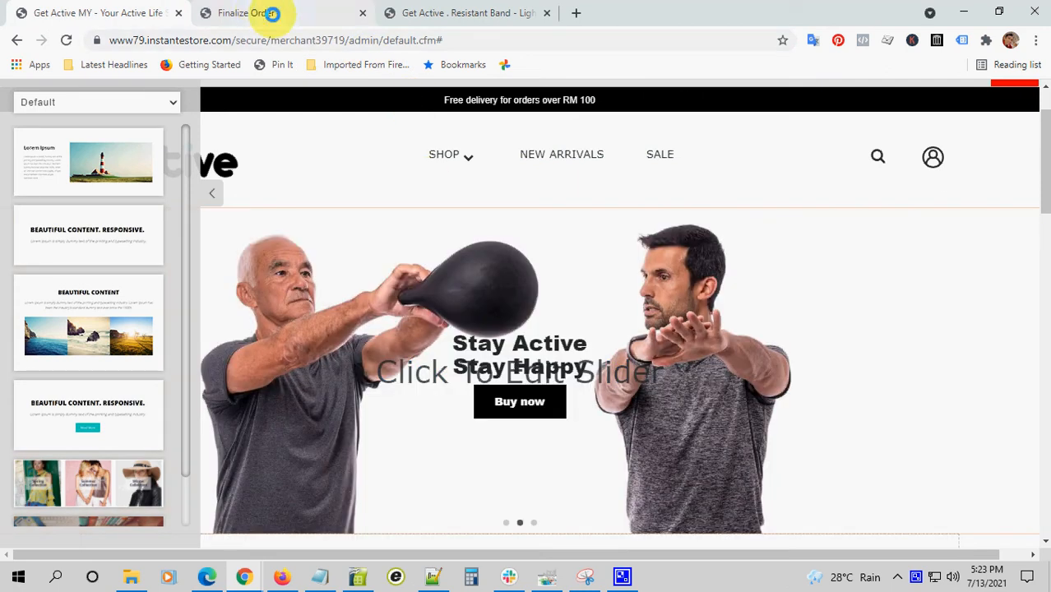
click(269, 11)
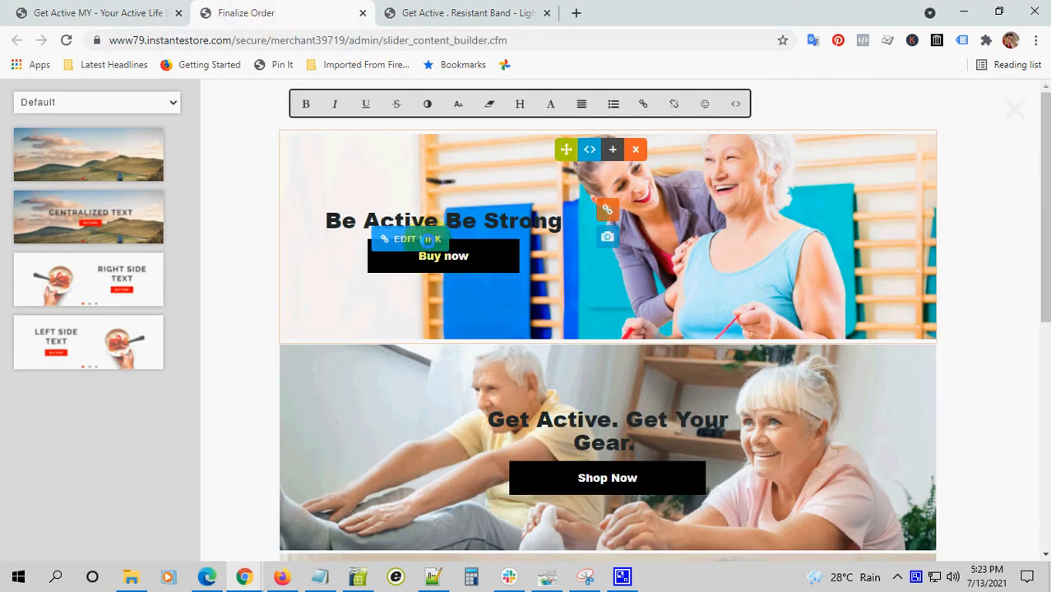
click(427, 239)
drag(551, 259, 481, 247)
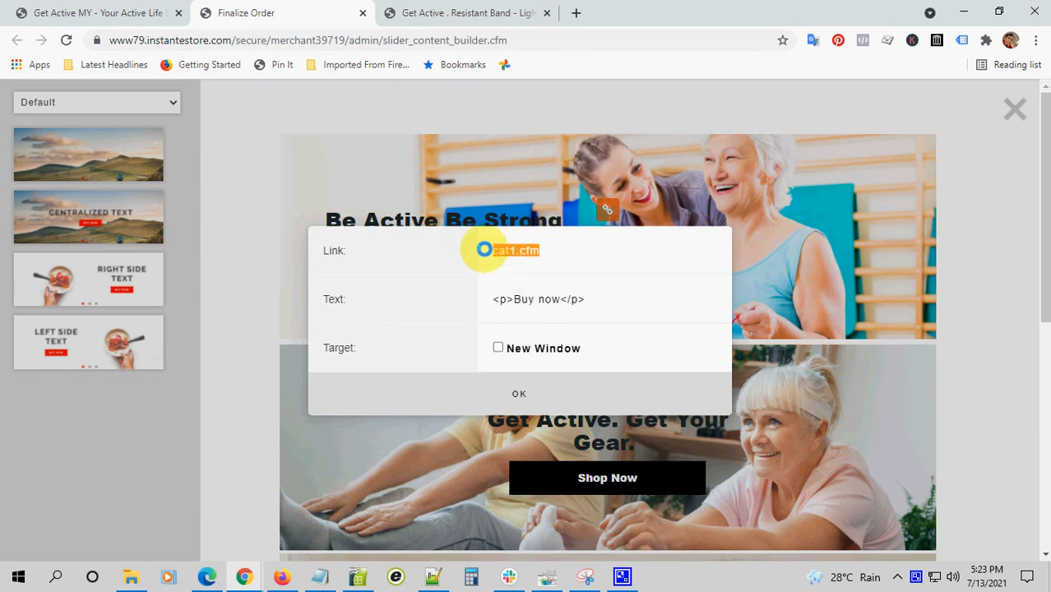
key(ctrl+v)
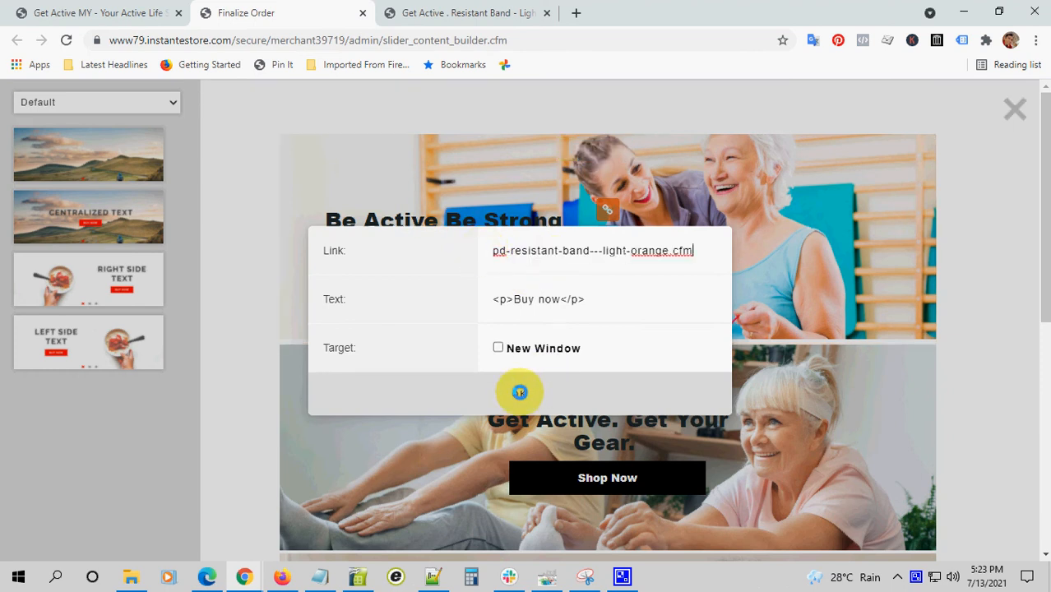
click(519, 393)
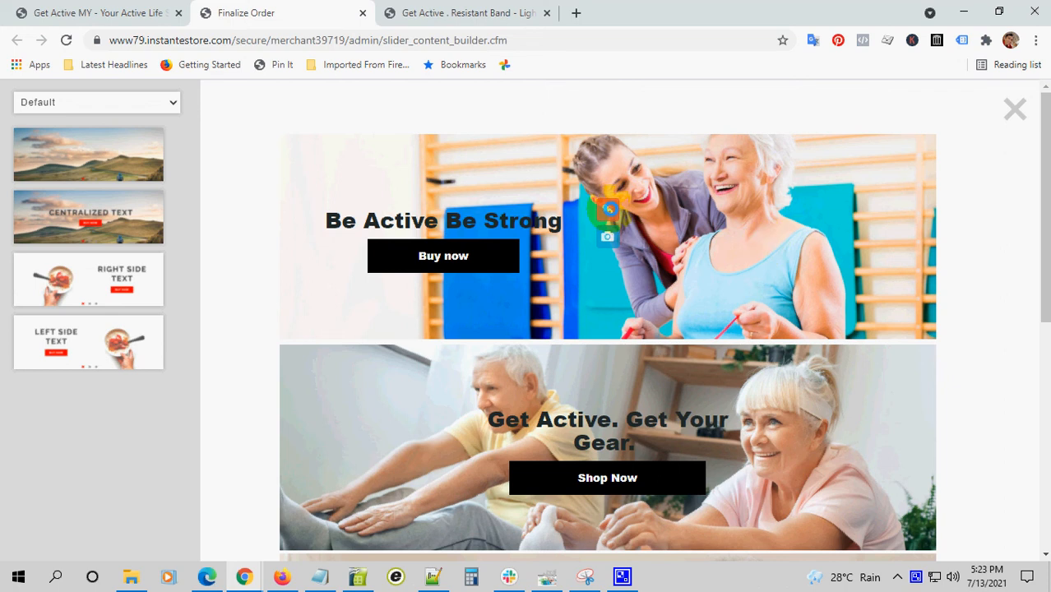
Step: Set the image link of the "Be Active Be Strong" slide to pd-resistant-band---light-orange.cfm
click(609, 209)
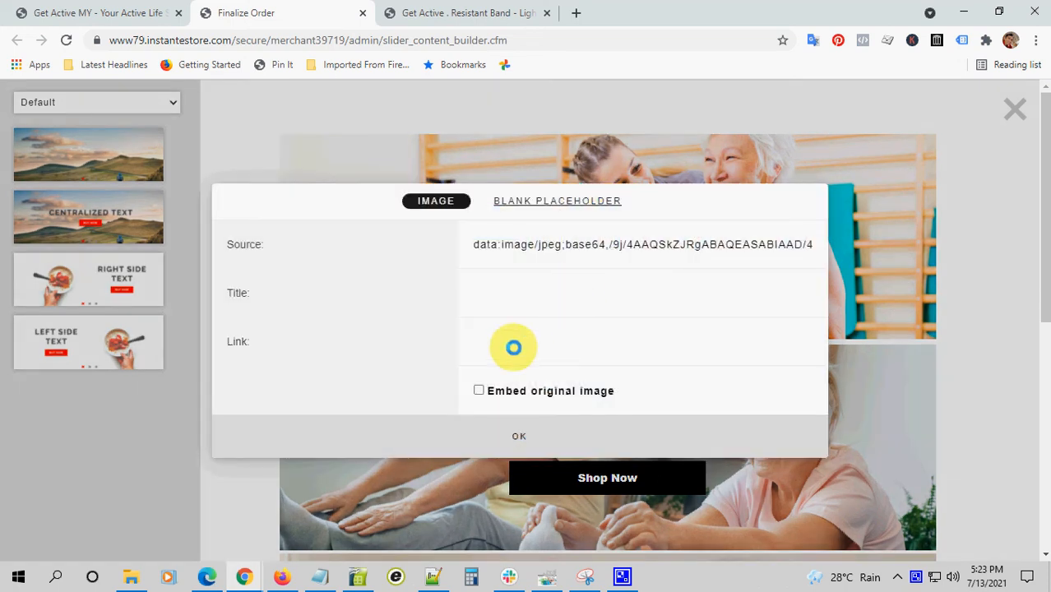
click(538, 348)
text(gi-resistant-band---light-orange.cfm)
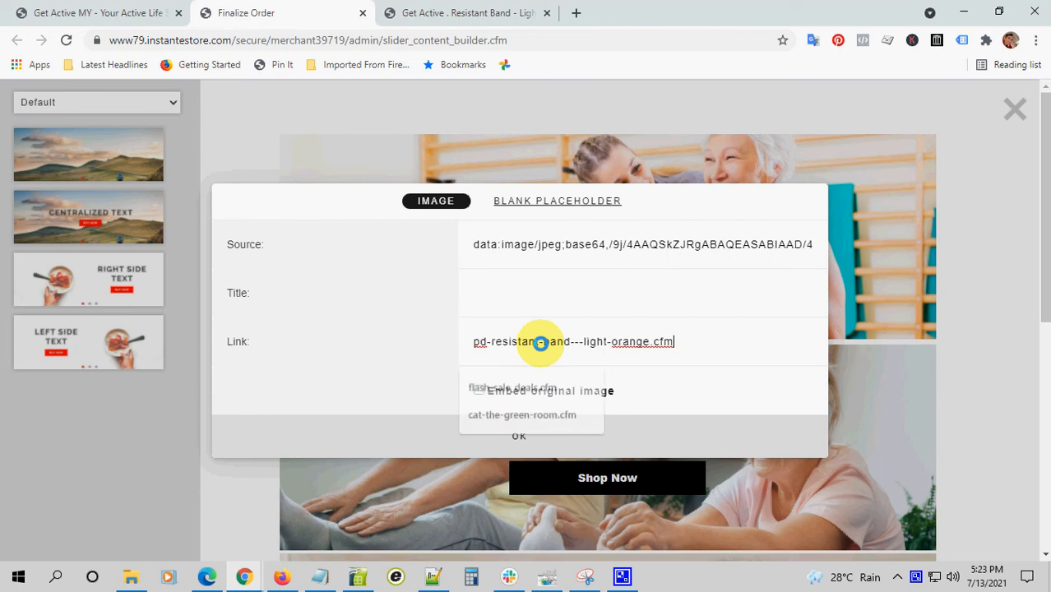
click(520, 434)
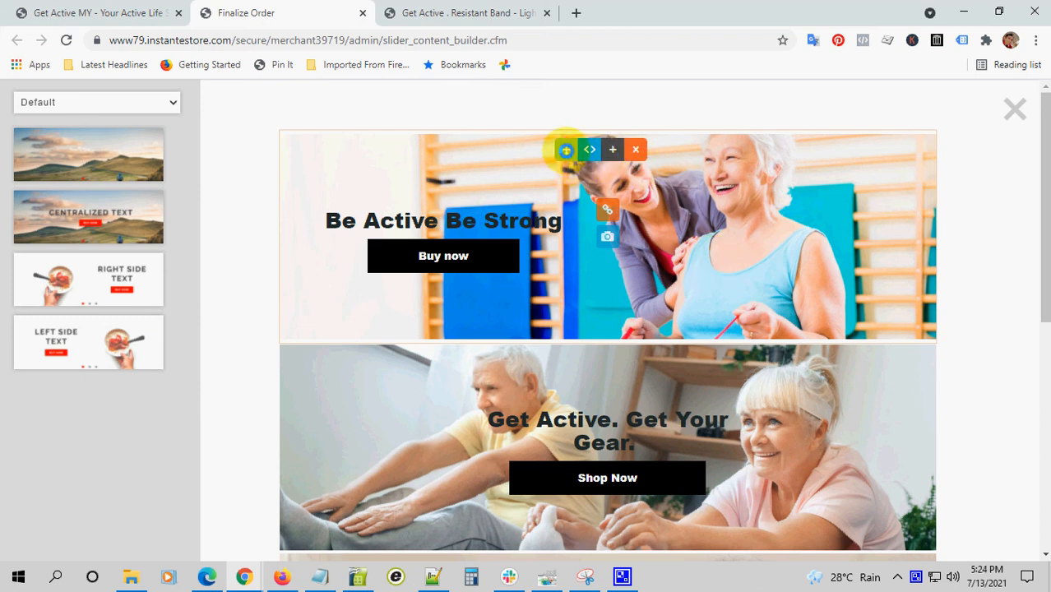
Step: Try to reposition the "Be Active Be Strong" slide and look over the order of the slides
drag(566, 149, 562, 107)
scroll(676, 212, down, 3)
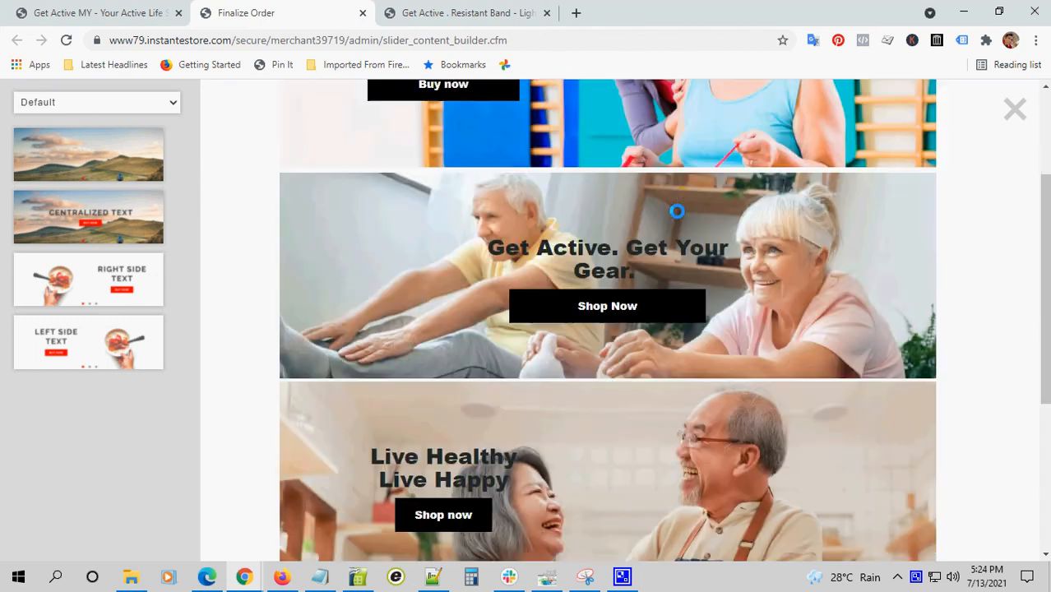
scroll(674, 213, down, 3)
scroll(674, 213, up, 6)
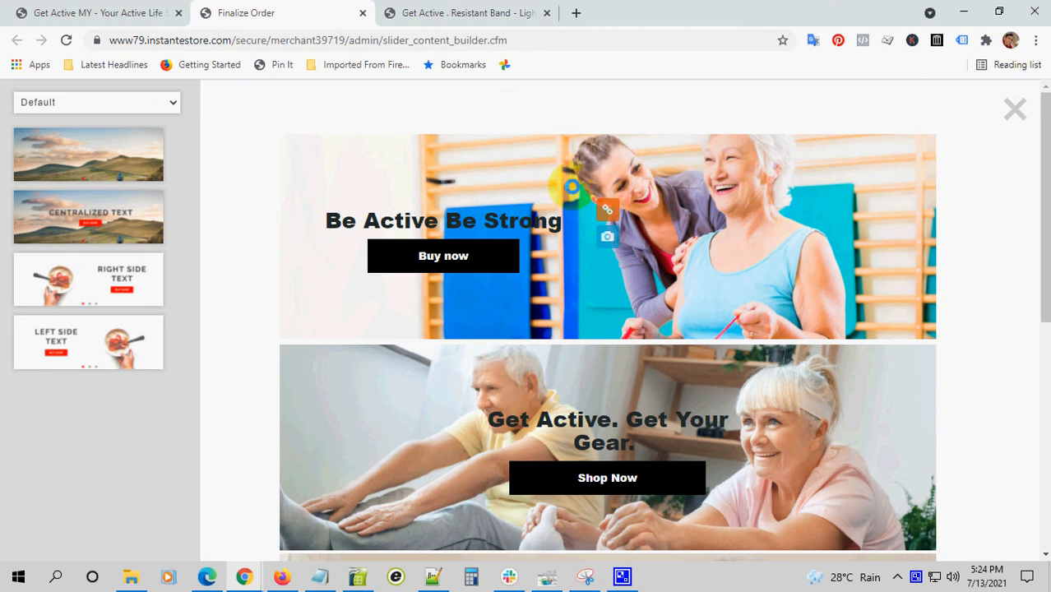
Step: Duplicate the "Be Active Be Strong" slide
mouse_move(652, 200)
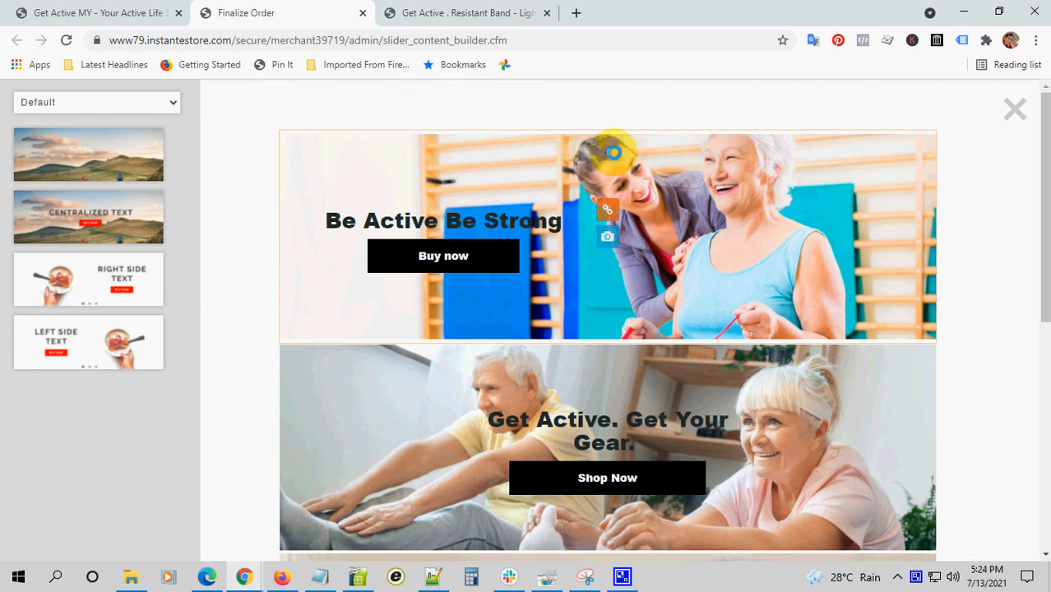
click(612, 150)
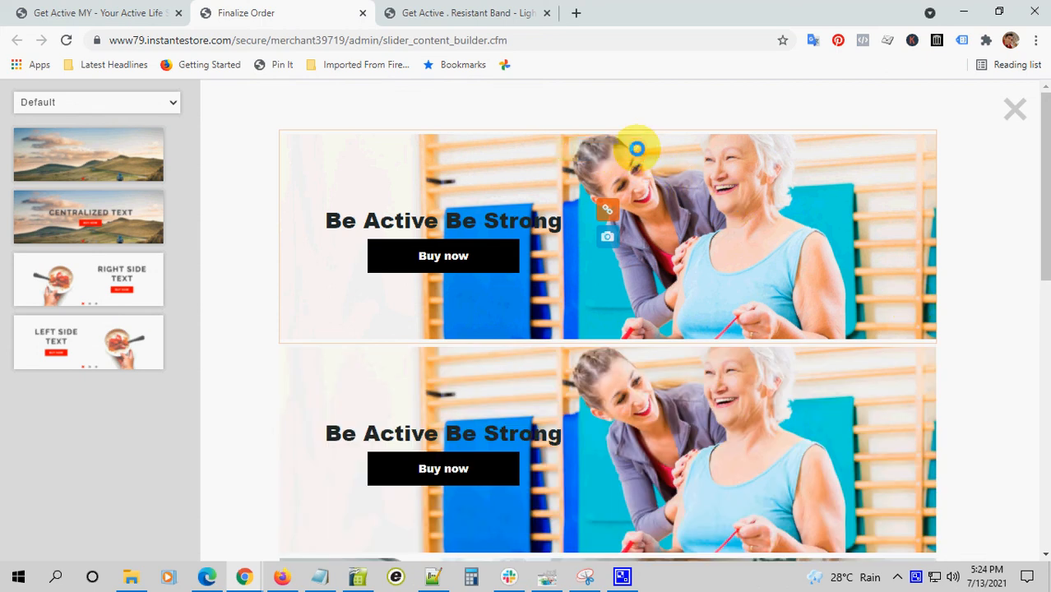
Step: Delete the extra copy of the "Be Active Be Strong" slide from the slider
click(636, 149)
click(571, 327)
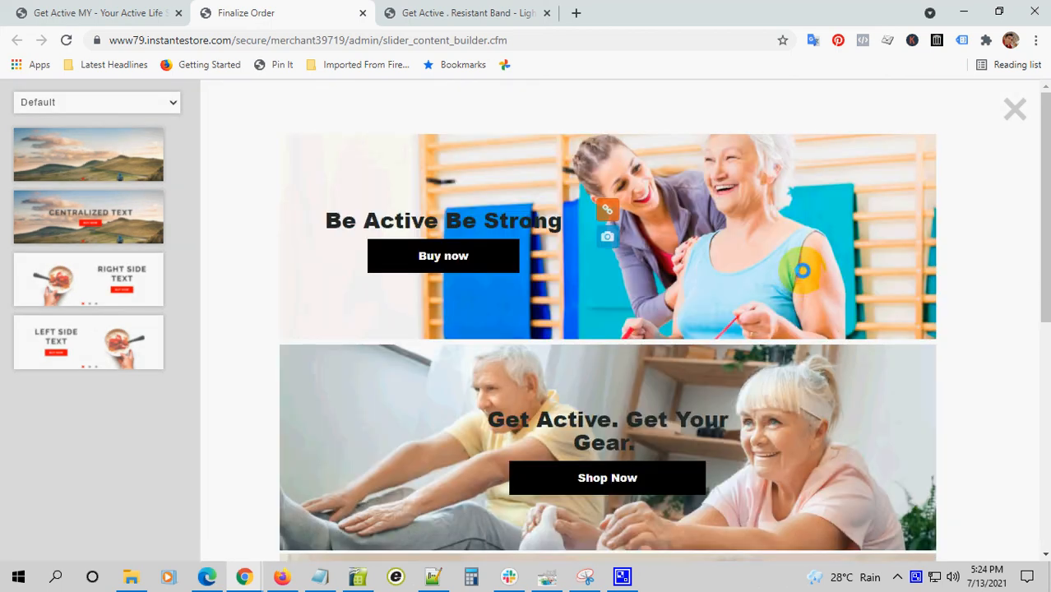
Step: Save and close the slider editor, and save the homepage layout in the store admin
scroll(814, 259, down, 6)
scroll(834, 249, up, 4)
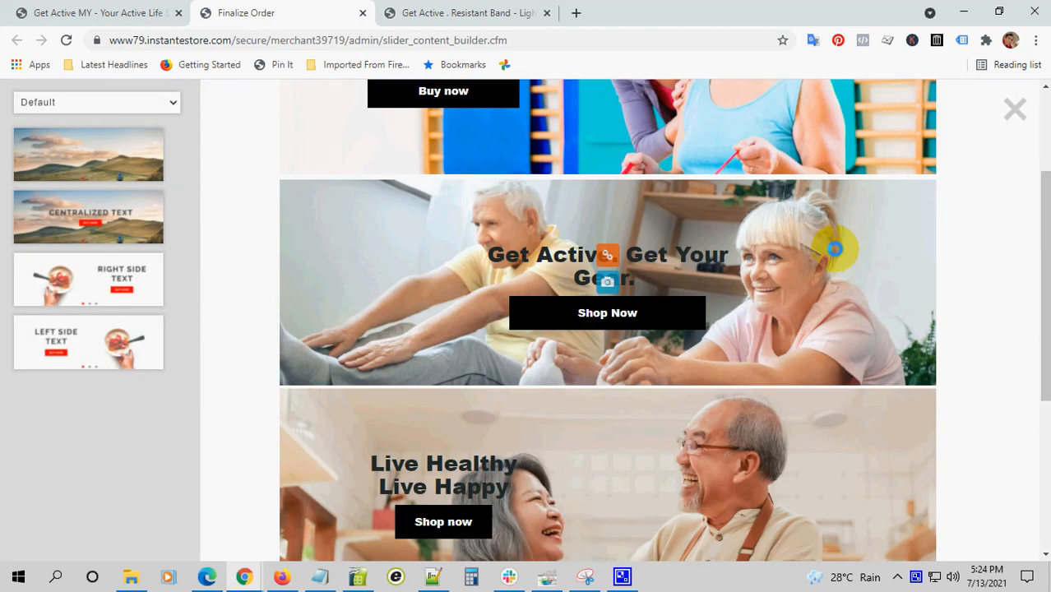
scroll(834, 249, down, 4)
click(866, 523)
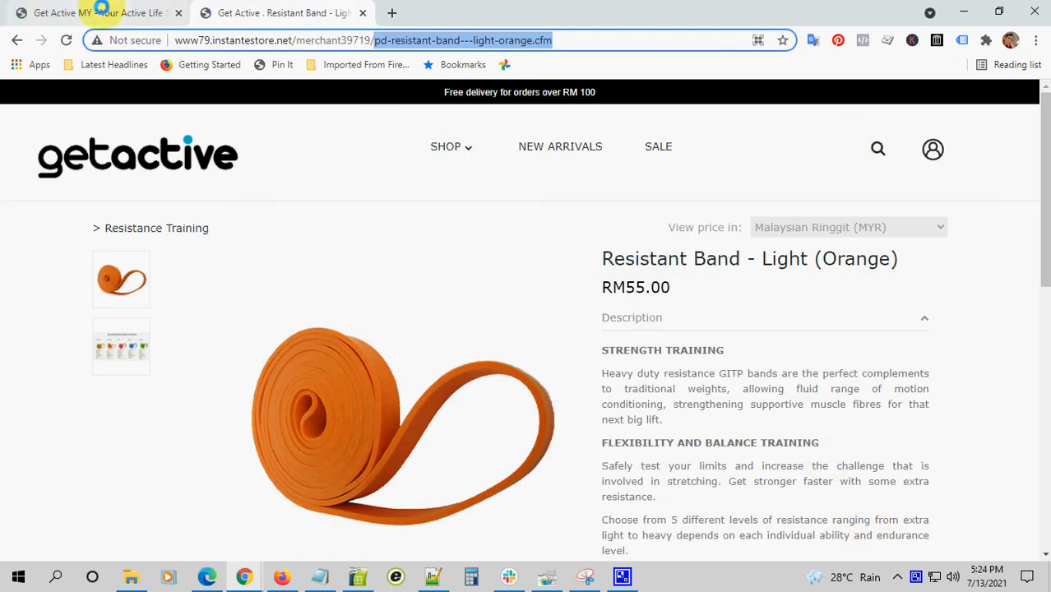
click(99, 11)
scroll(925, 195, up, 1)
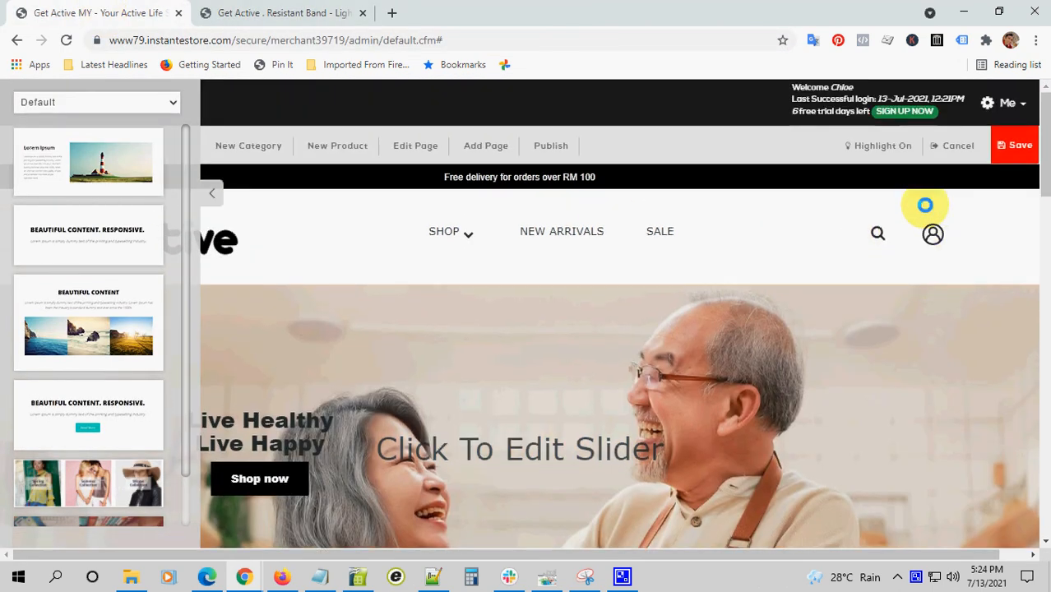
click(1017, 143)
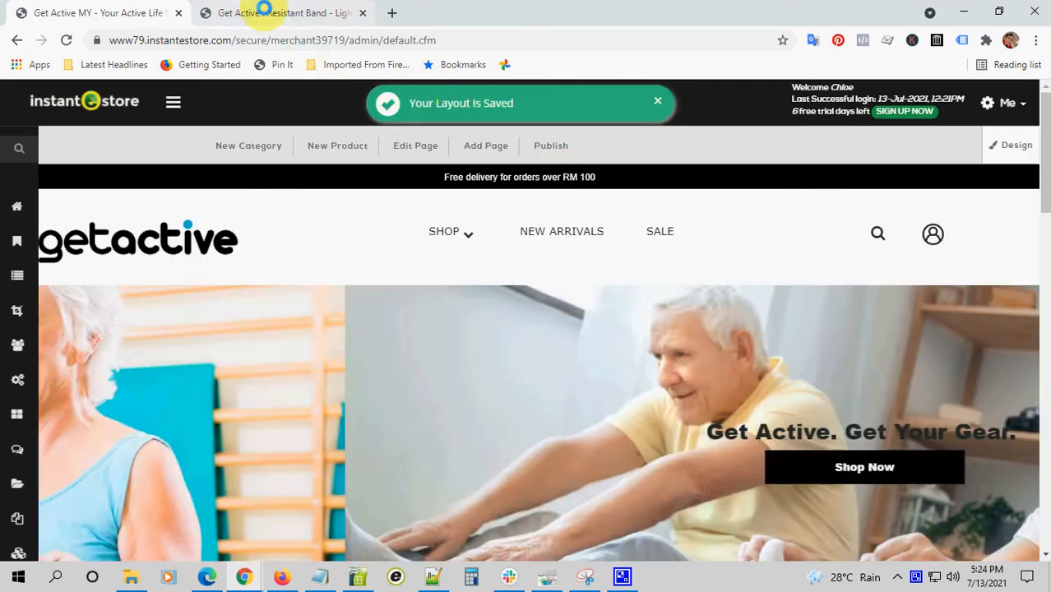
Step: Open the live Get Active storefront homepage and view the "Be Active Be Strong" slide
click(263, 9)
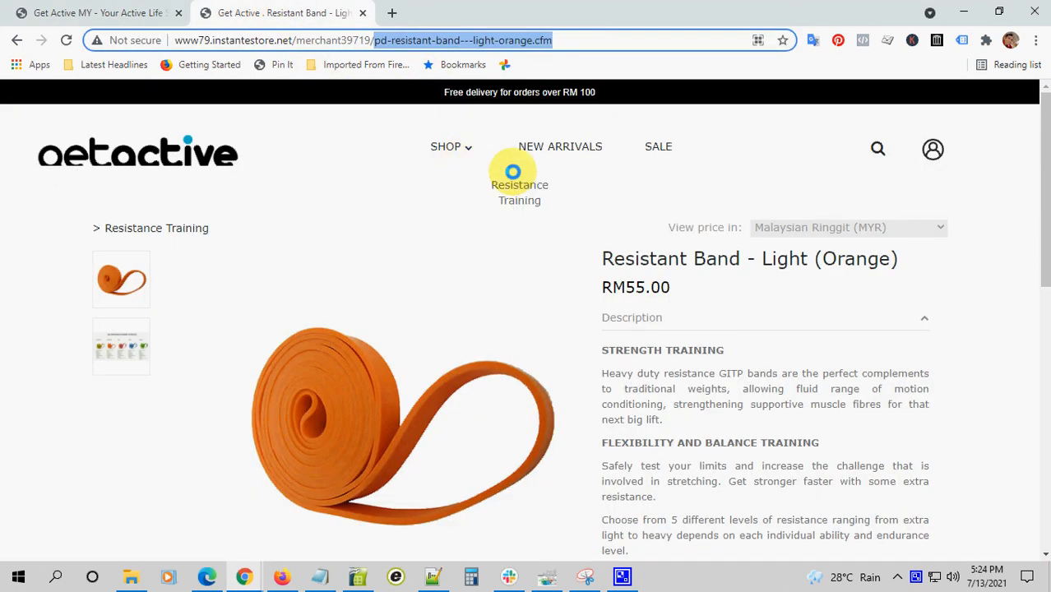
click(454, 145)
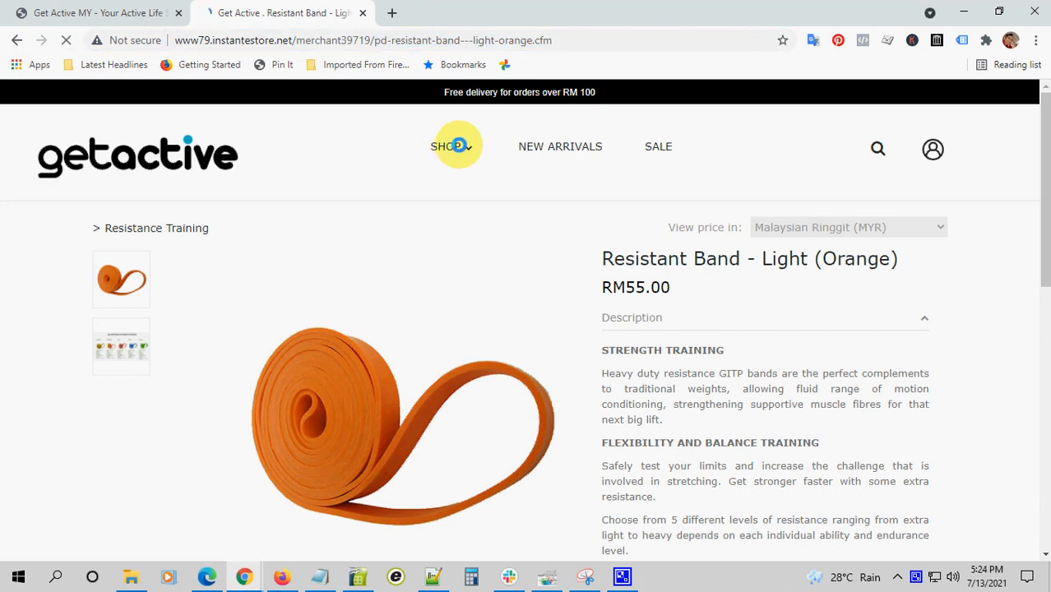
click(232, 164)
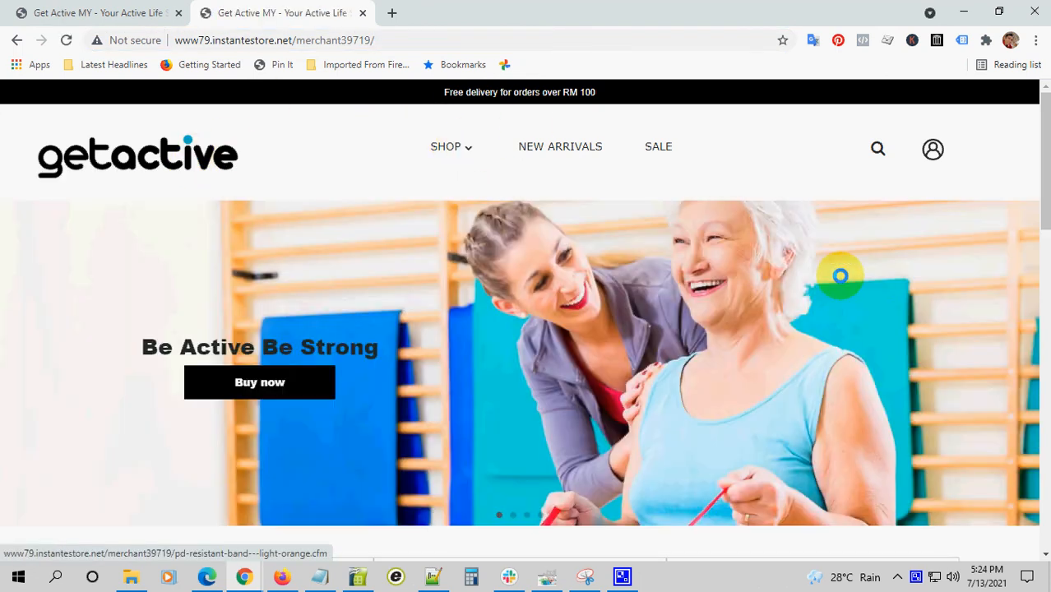
scroll(887, 275, down, 2)
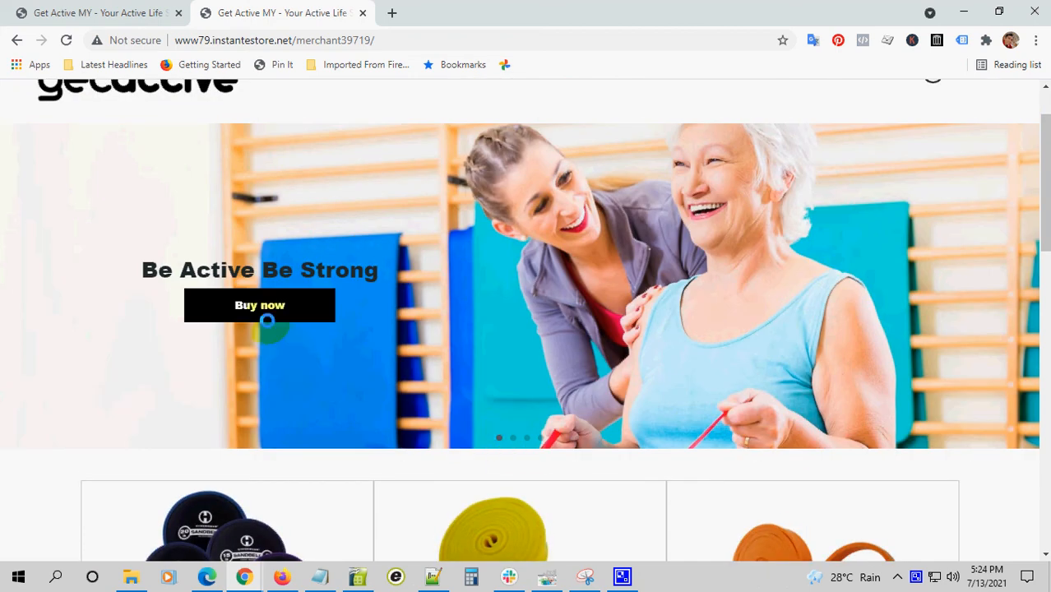
Step: Test the "Be Active Be Strong" slide's Buy now link and look over the product page it opens
click(272, 304)
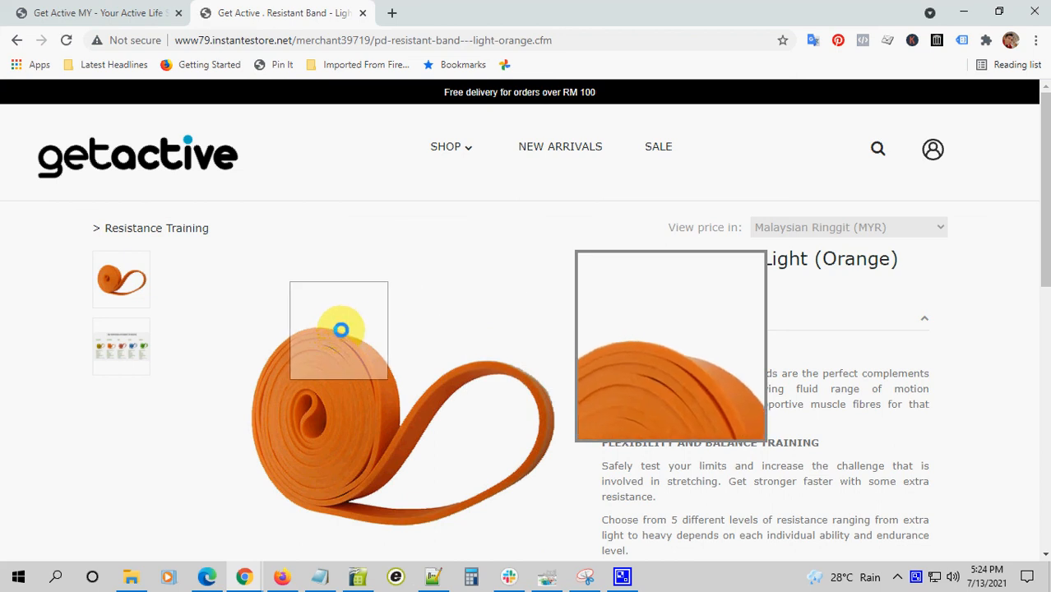
scroll(535, 344, down, 2)
scroll(535, 342, up, 2)
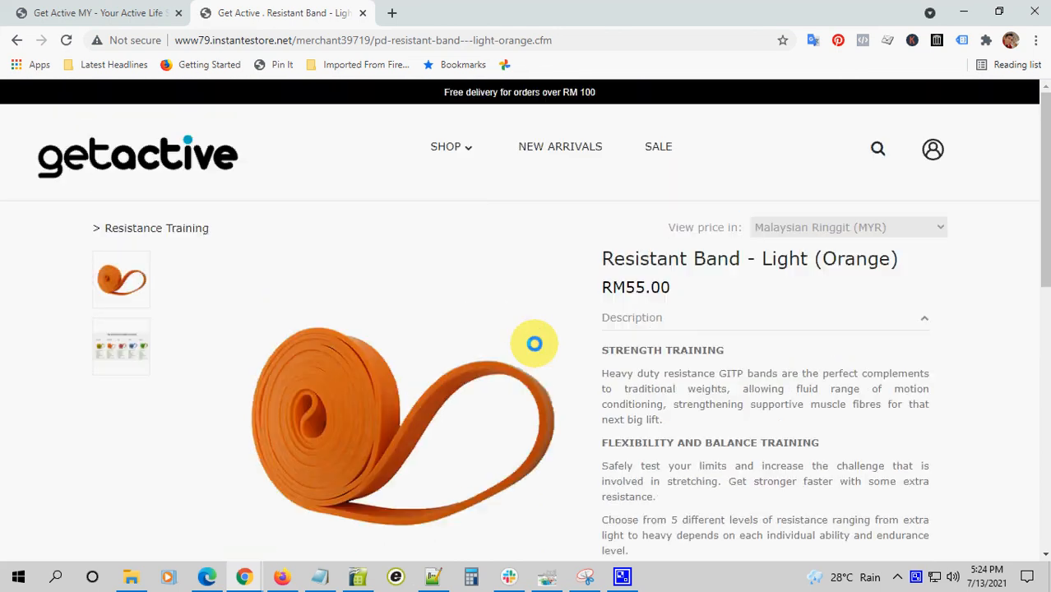